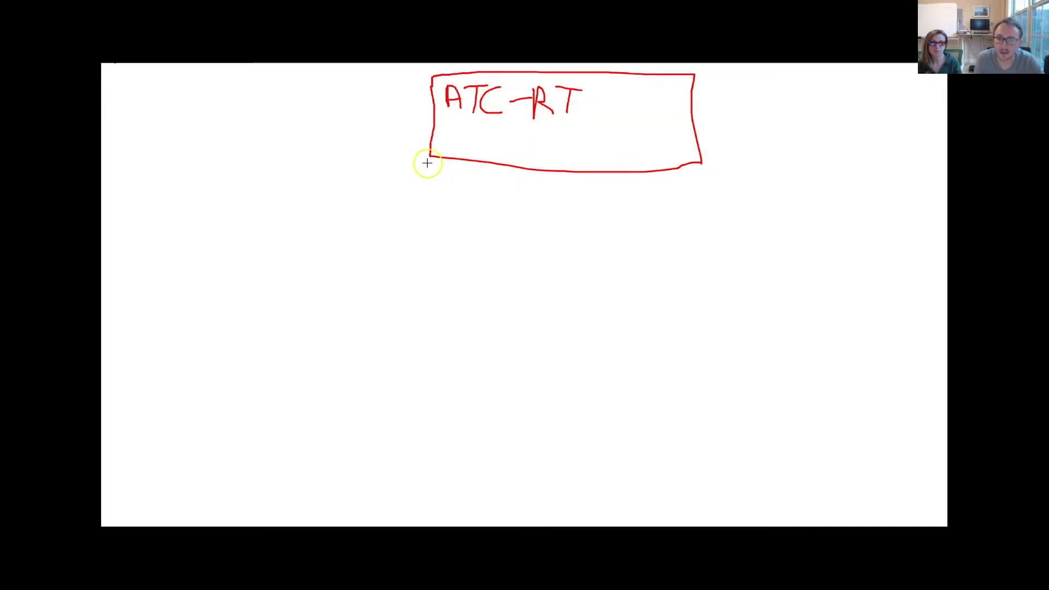
Draw six red rectangles in a row below the ATC-RT box.
mouse_move(181, 218)
mouse_down()
mouse_move(210, 273)
mouse_move(253, 215)
mouse_move(178, 218)
mouse_up()
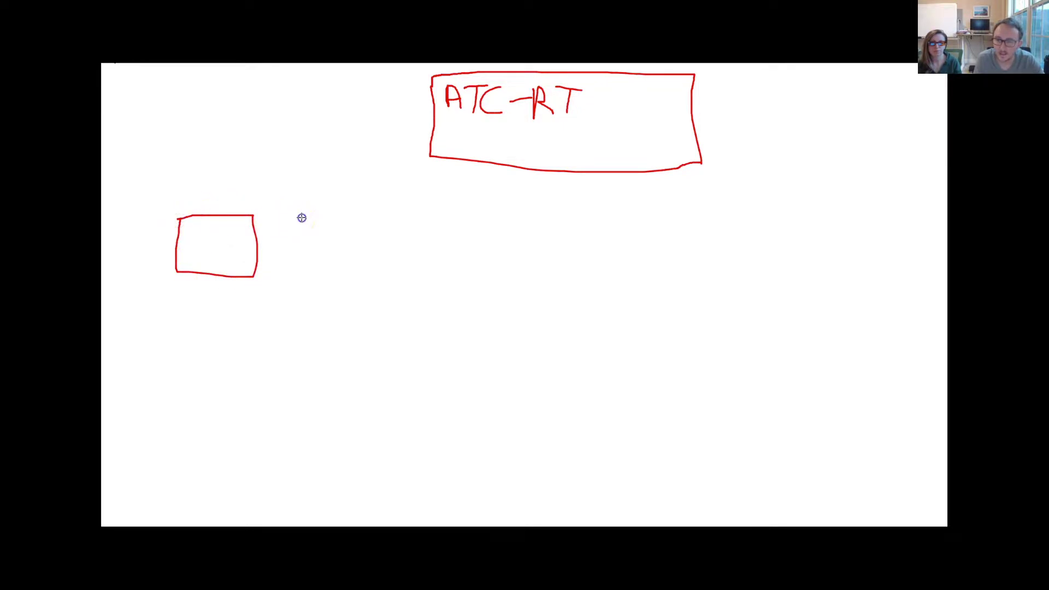
mouse_move(302, 271)
mouse_down()
mouse_move(373, 228)
mouse_move(308, 216)
mouse_up()
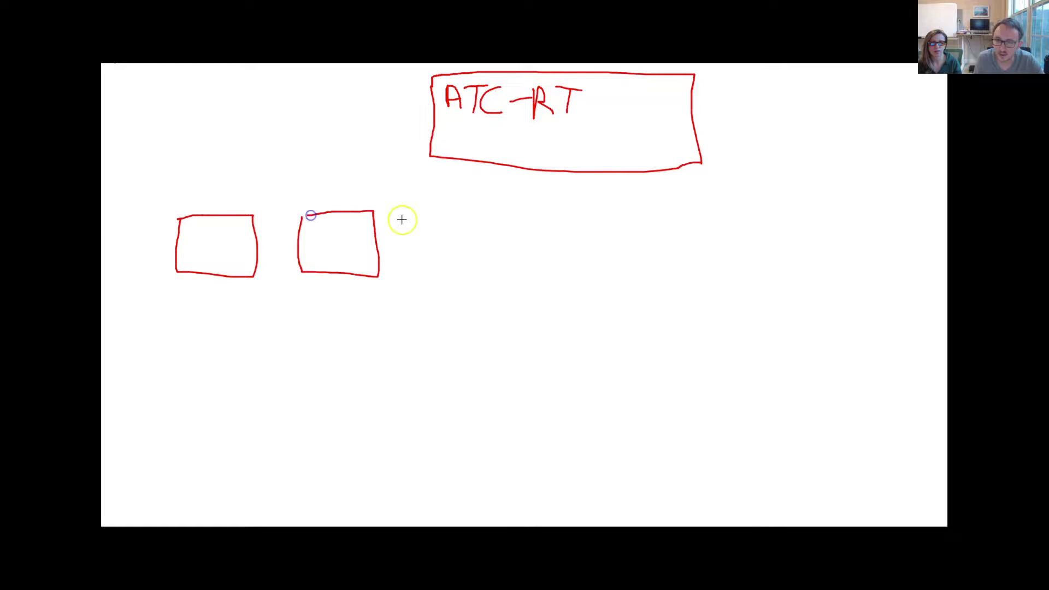
mouse_move(410, 212)
mouse_down()
mouse_move(410, 270)
mouse_move(482, 274)
mouse_move(448, 211)
mouse_move(412, 212)
mouse_up()
mouse_move(539, 217)
mouse_down()
mouse_move(541, 274)
mouse_move(621, 274)
mouse_move(592, 212)
mouse_move(538, 213)
mouse_up()
mouse_move(665, 210)
mouse_down()
mouse_move(665, 270)
mouse_move(742, 272)
mouse_move(738, 206)
mouse_move(665, 211)
mouse_up()
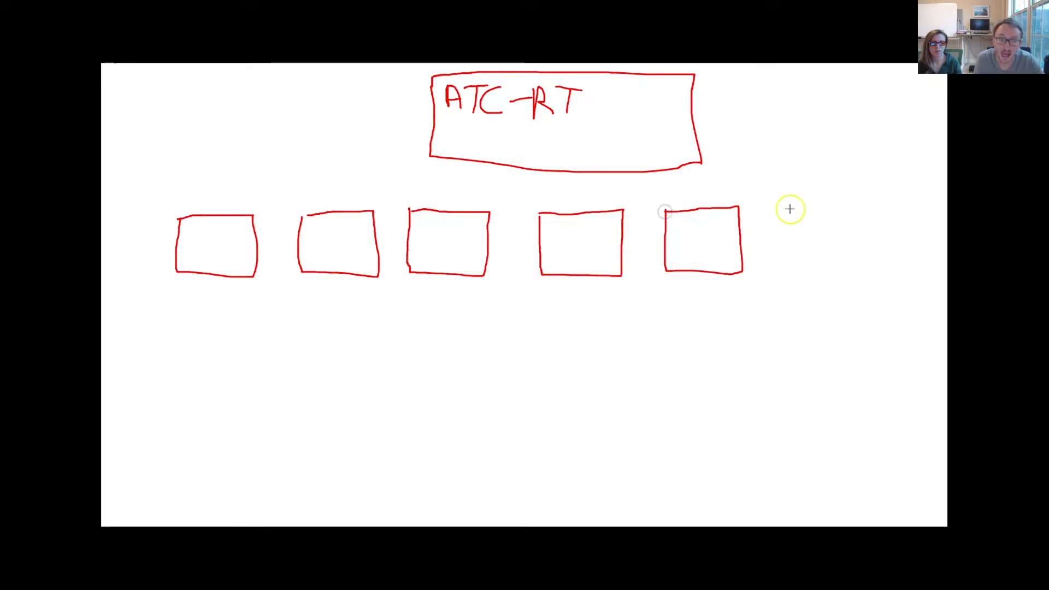
mouse_move(794, 210)
mouse_down()
mouse_move(785, 269)
mouse_move(886, 275)
mouse_move(871, 211)
mouse_move(797, 210)
mouse_up()
Draw connector lines from ATC-RT down to each of the six boxes.
drag(690, 175, 756, 192)
drag(656, 176, 682, 195)
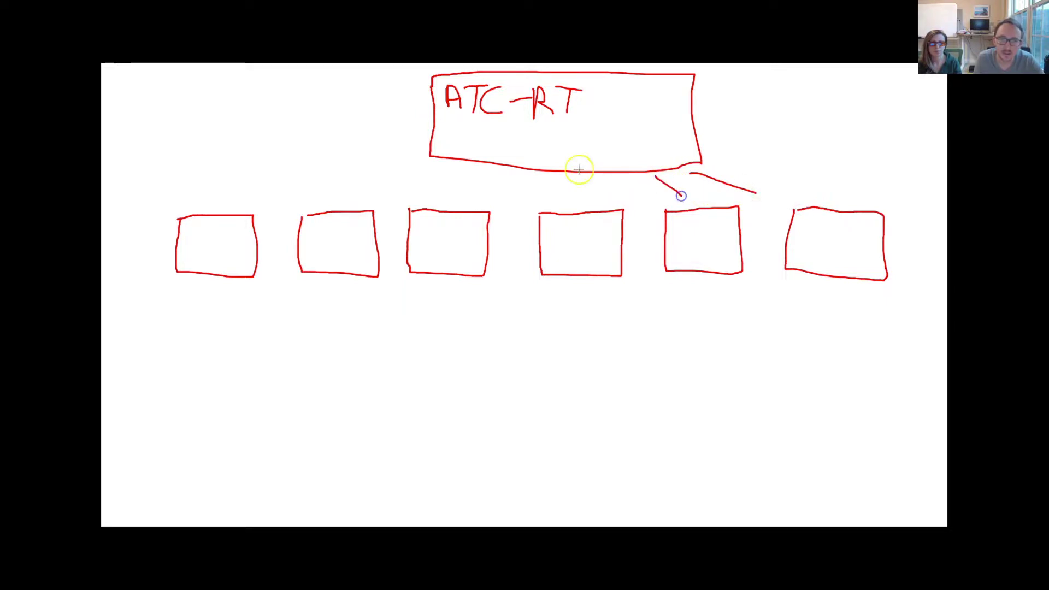
drag(578, 178, 576, 200)
drag(505, 174, 482, 193)
drag(372, 195, 432, 170)
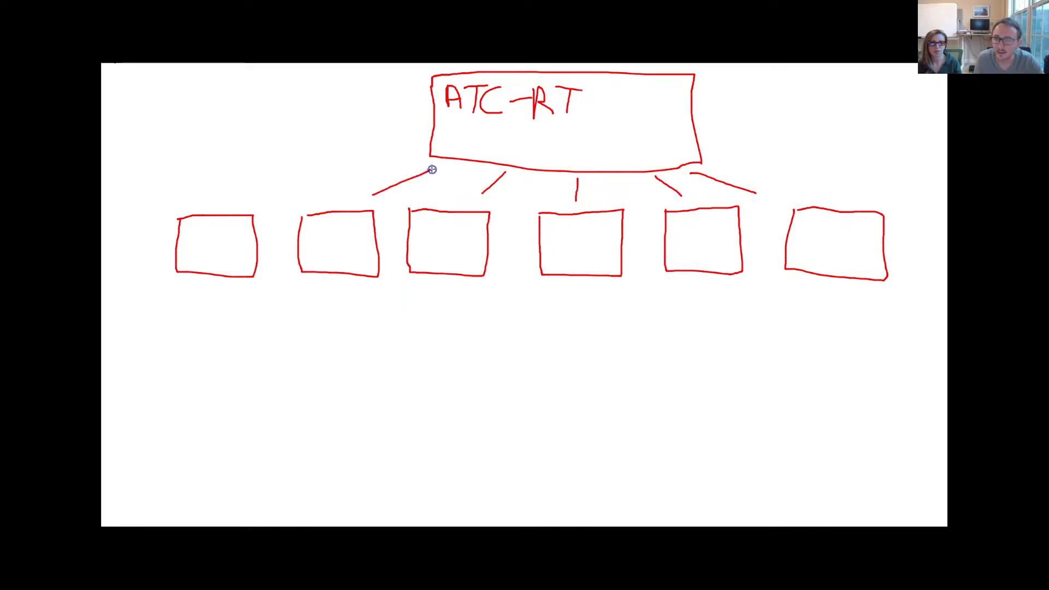
drag(236, 200, 399, 158)
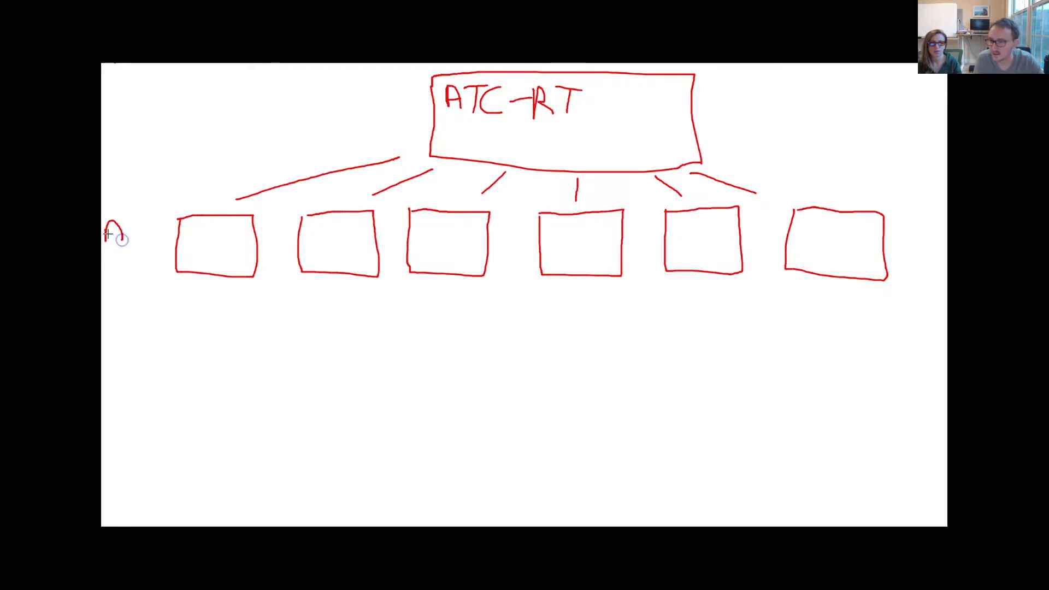
Write 'A.S.' left of the first box and 'Days 0-1' inside it.
drag(106, 232, 122, 232)
click(128, 237)
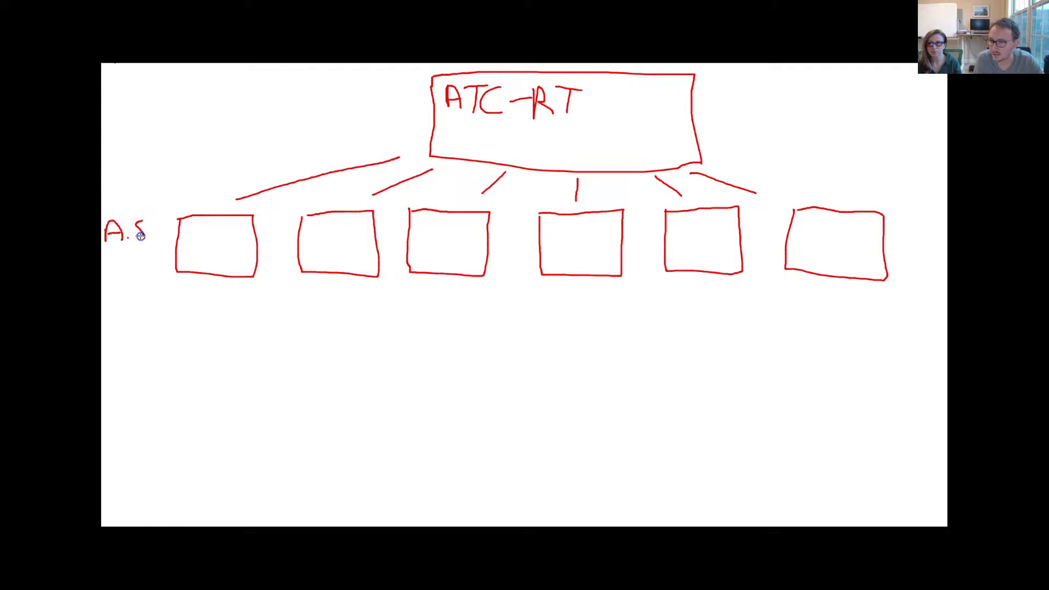
click(152, 239)
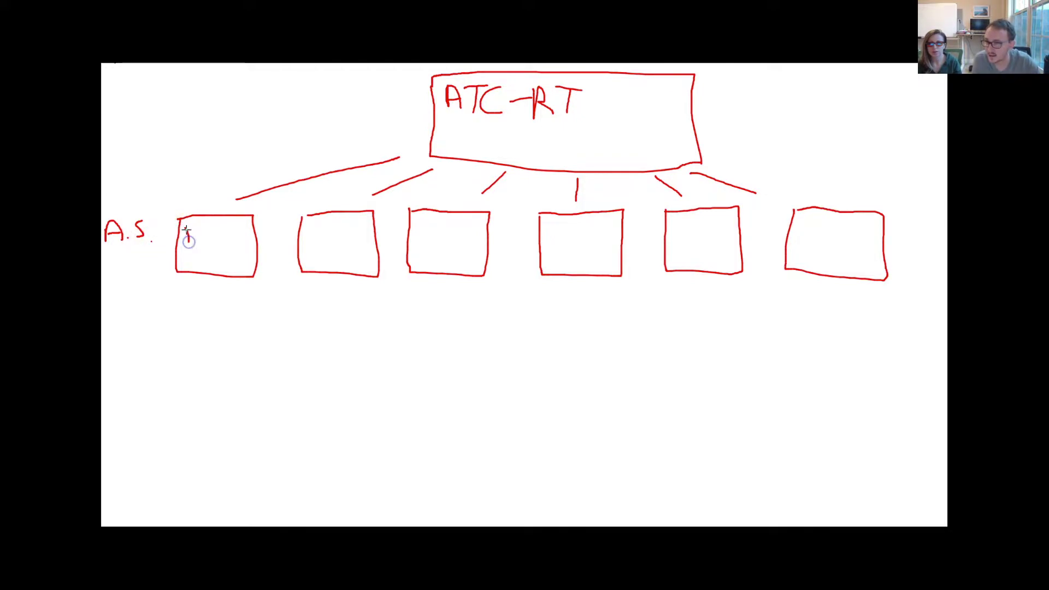
mouse_move(186, 229)
mouse_down()
mouse_move(201, 236)
mouse_move(184, 244)
mouse_up()
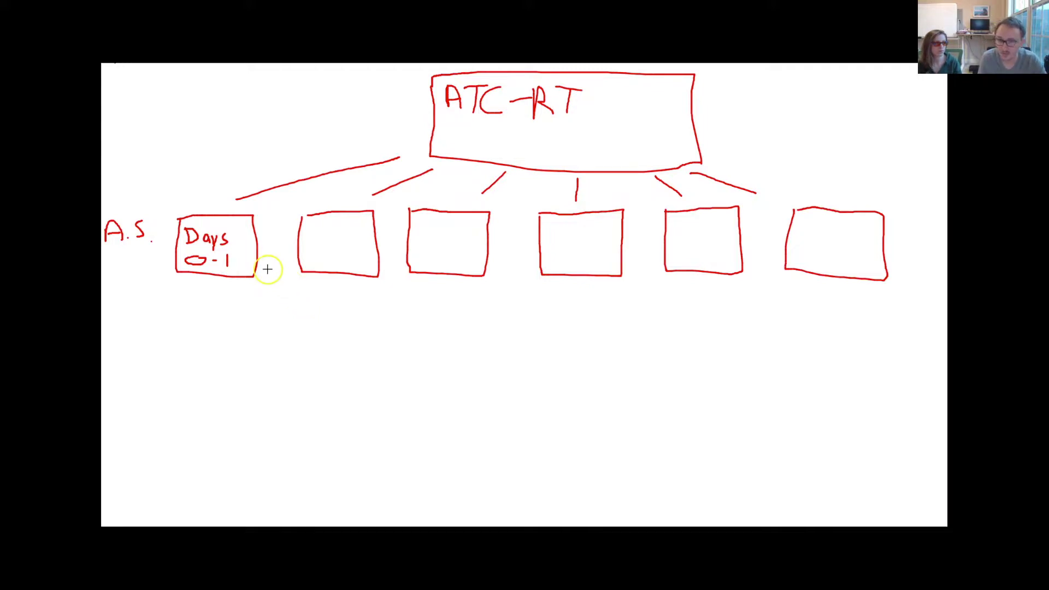
Handwrite '2-4' inside the second box.
drag(309, 234, 321, 250)
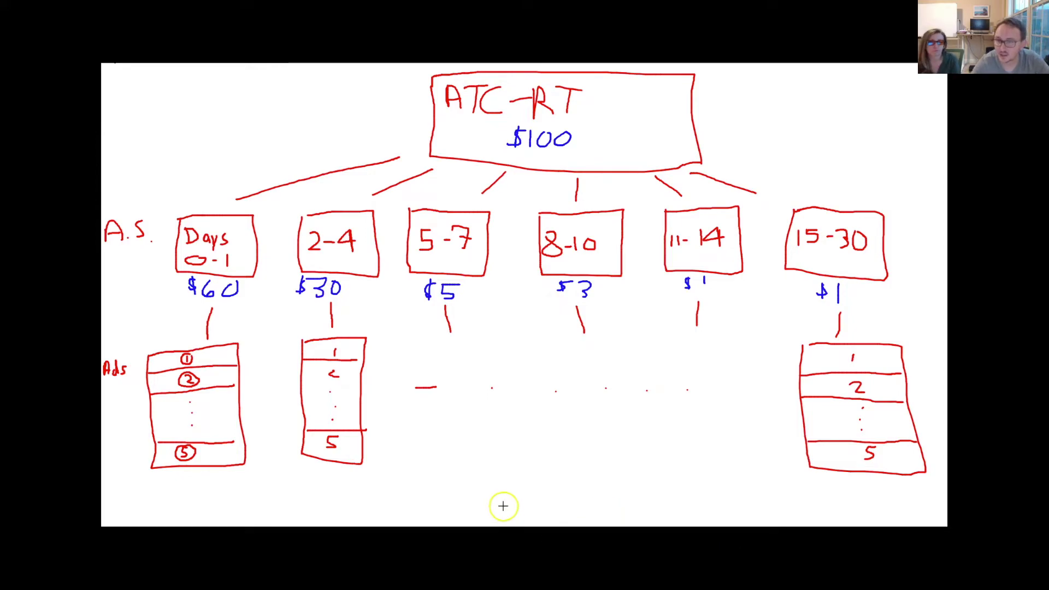
In Ads Manager, refresh the ad sets, check the $2,965.69 total spend, and select Days 0-1.
key(alt+Tab)
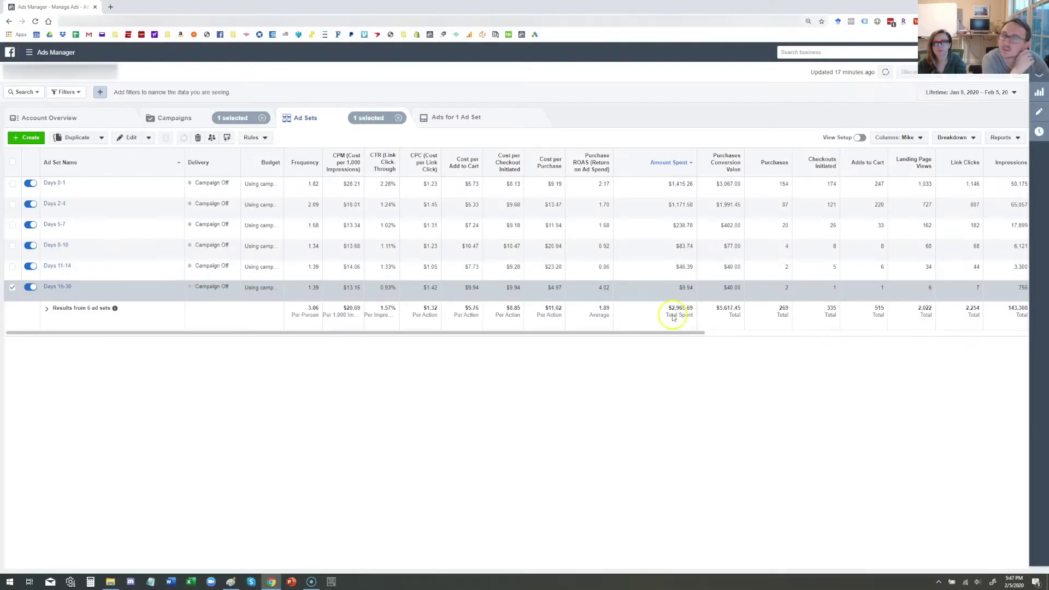
click(886, 72)
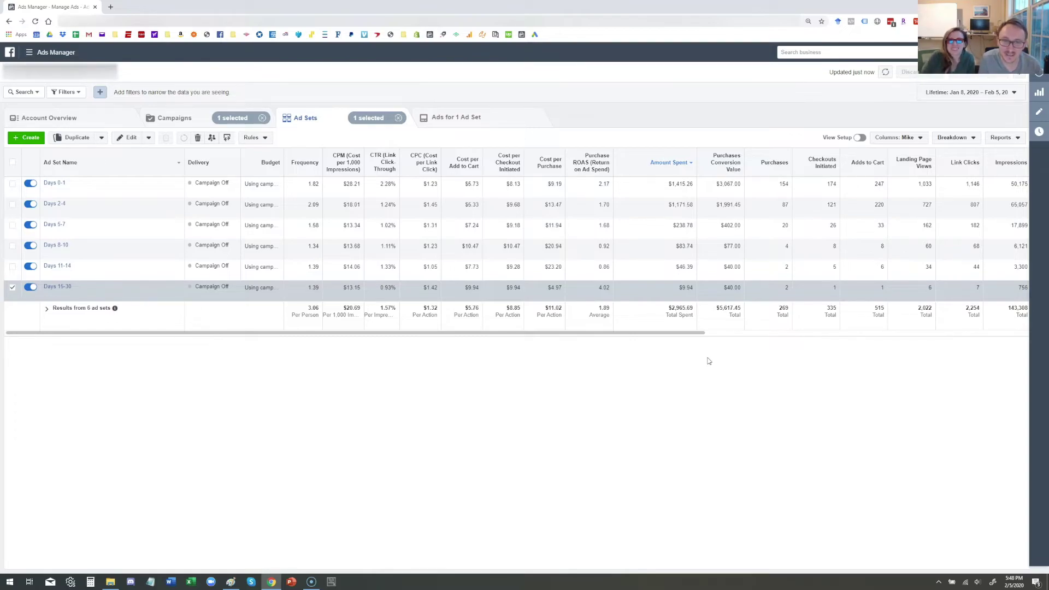
drag(694, 308, 668, 308)
click(680, 351)
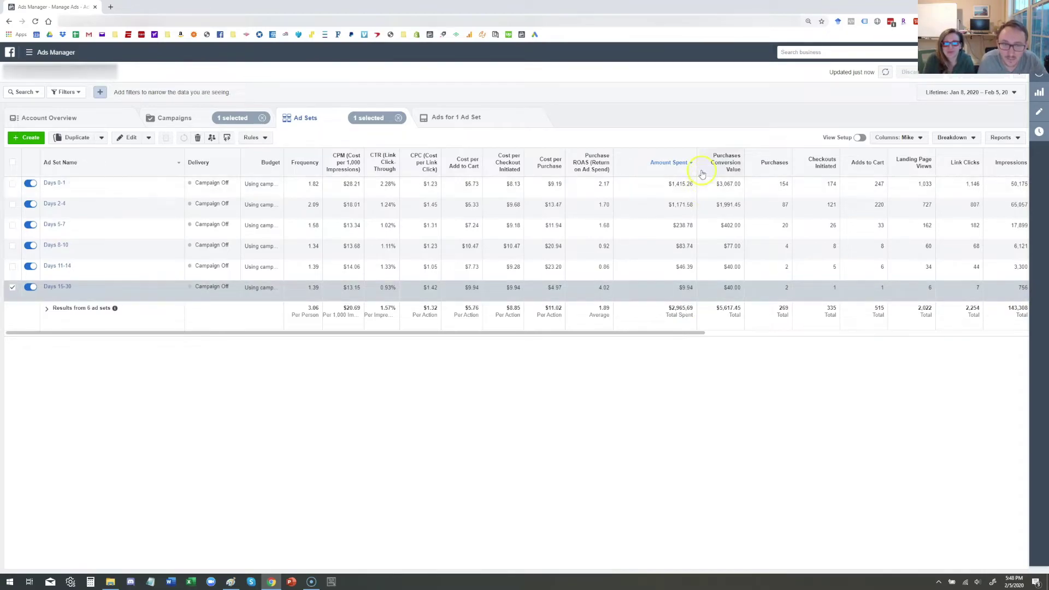
double_click(678, 183)
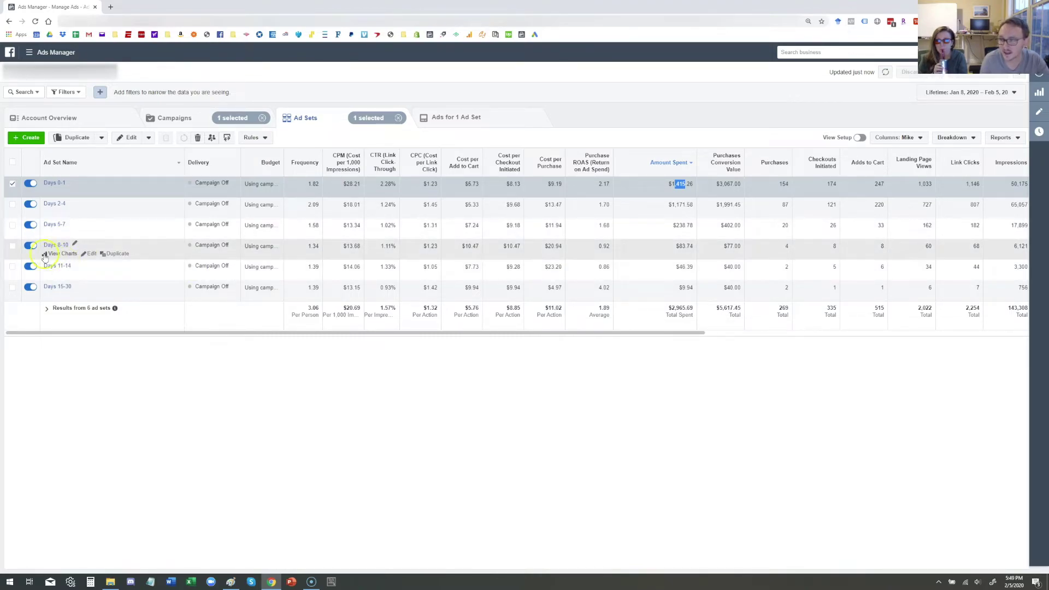
Select the Days 8-10, Days 11-14 and Days 15-30 ad sets.
click(12, 246)
click(12, 267)
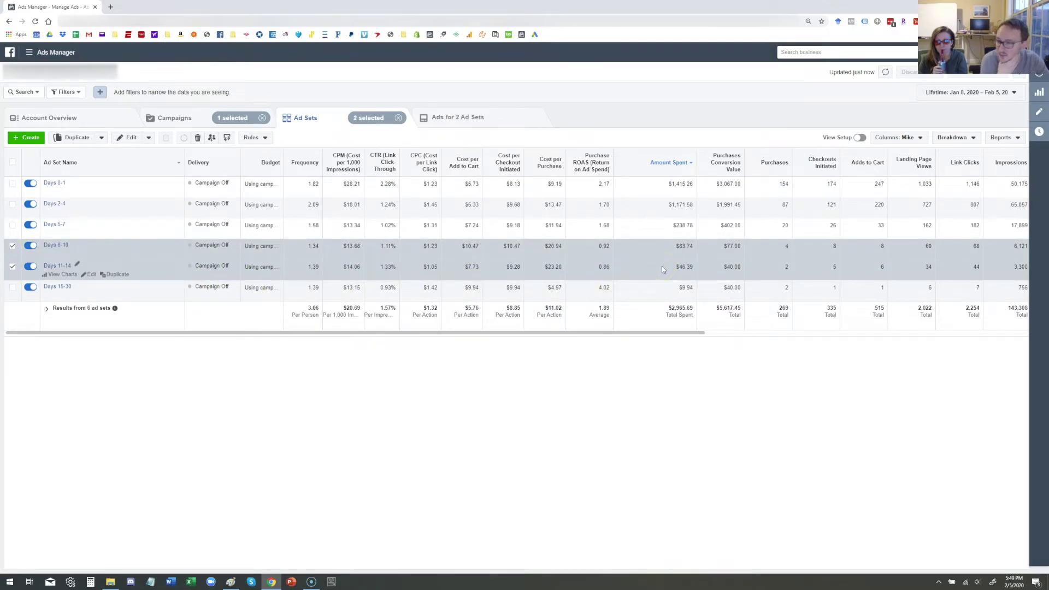
click(12, 288)
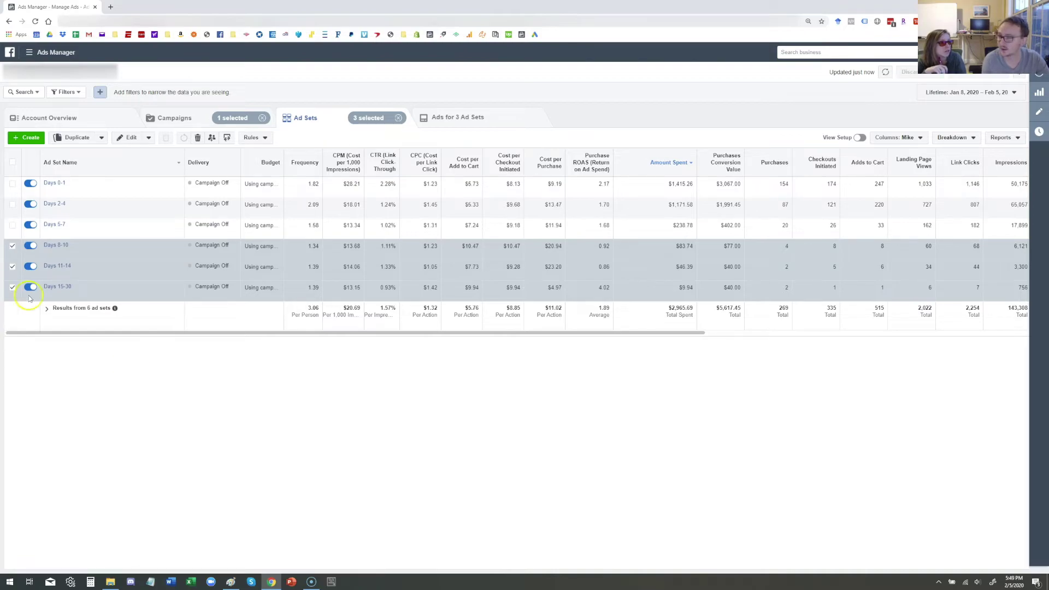
Sort the ad sets by Ad Set Name and switch the Columns preset to Custom.
click(46, 290)
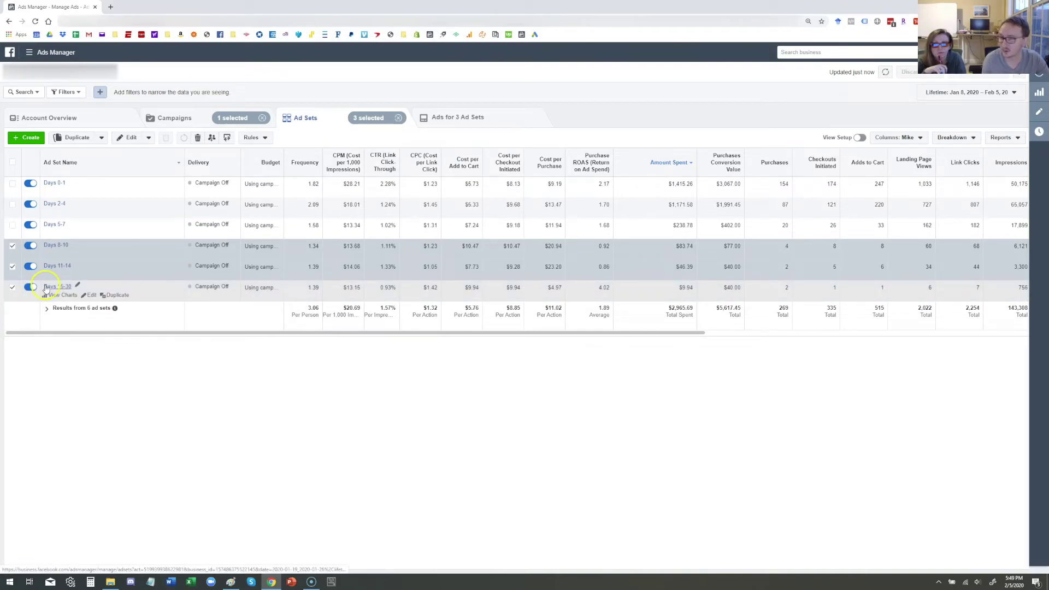
click(611, 310)
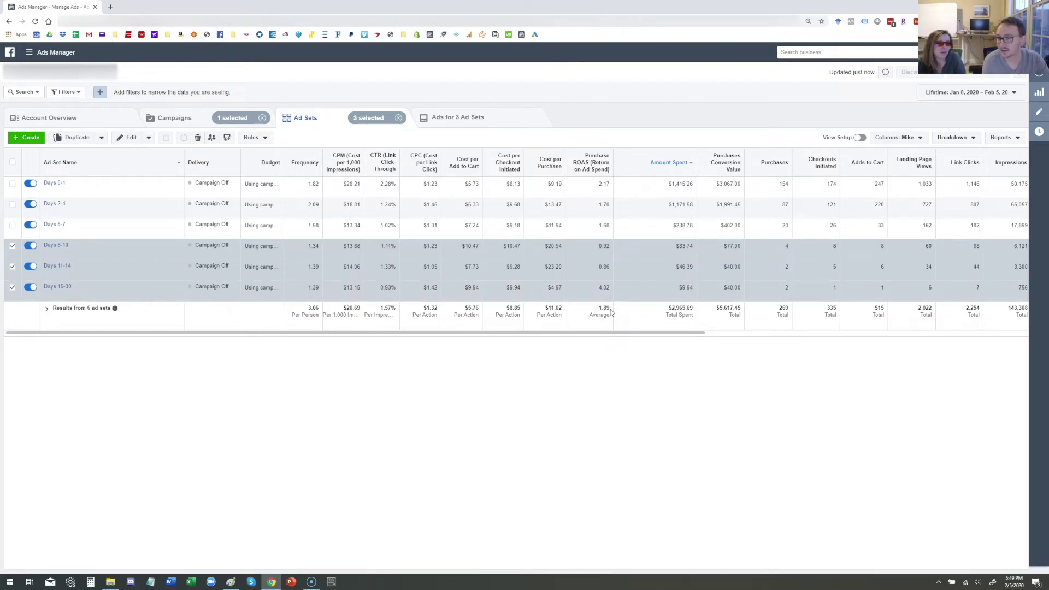
click(677, 182)
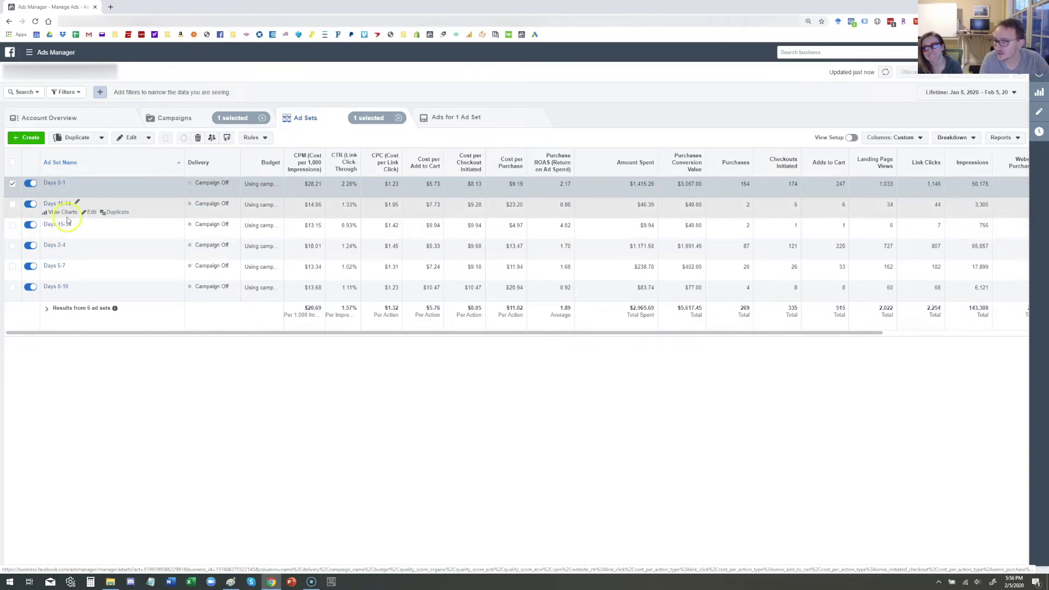
Edit the Days 11-14 ad set and create a new Custom Audience from its Audience section.
click(89, 212)
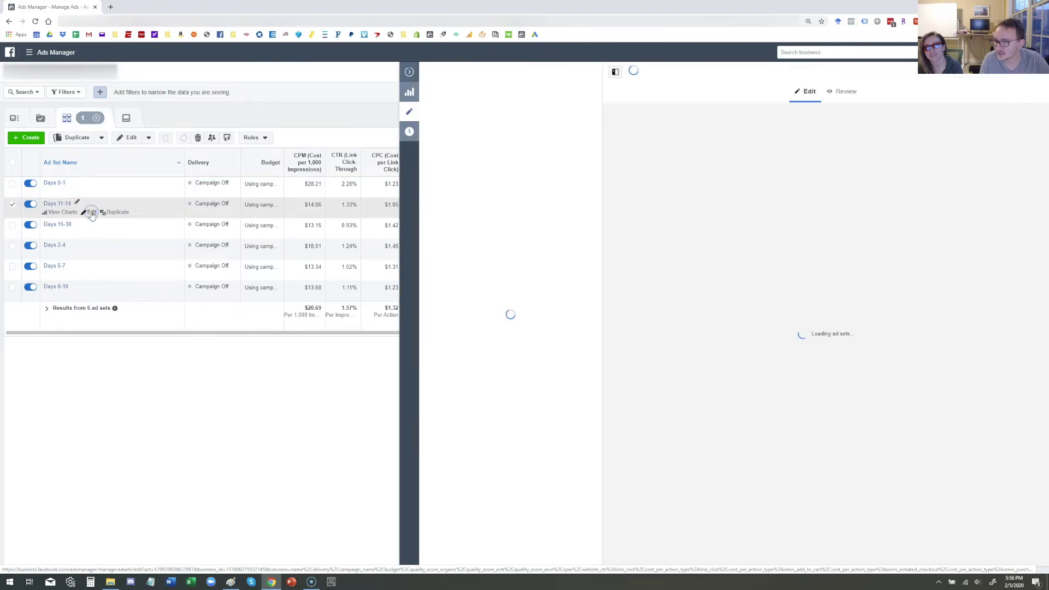
scroll(768, 437, down, 1)
scroll(768, 437, down, 7)
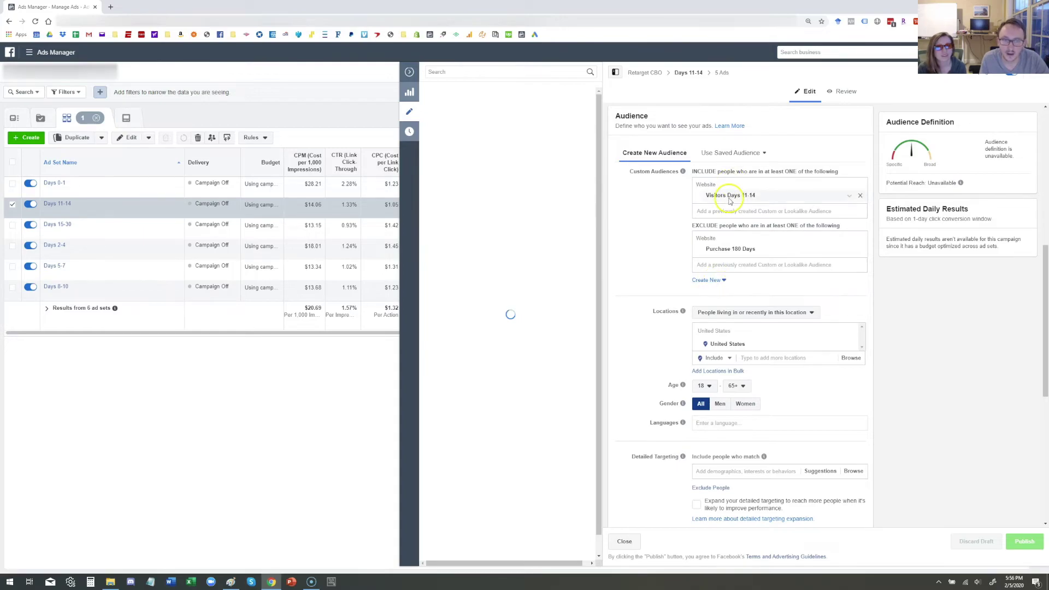
click(711, 281)
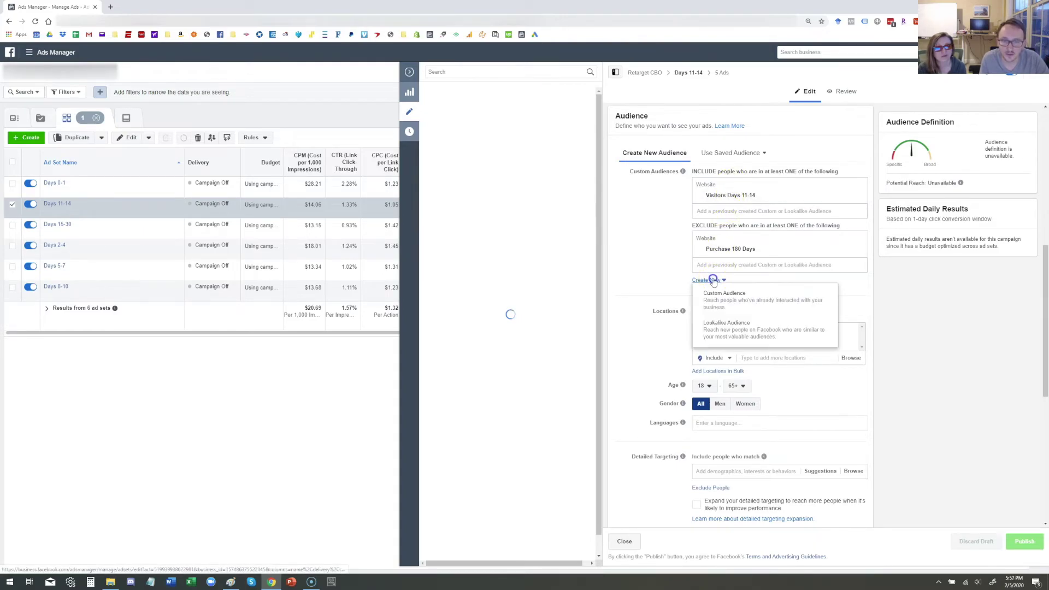
click(722, 301)
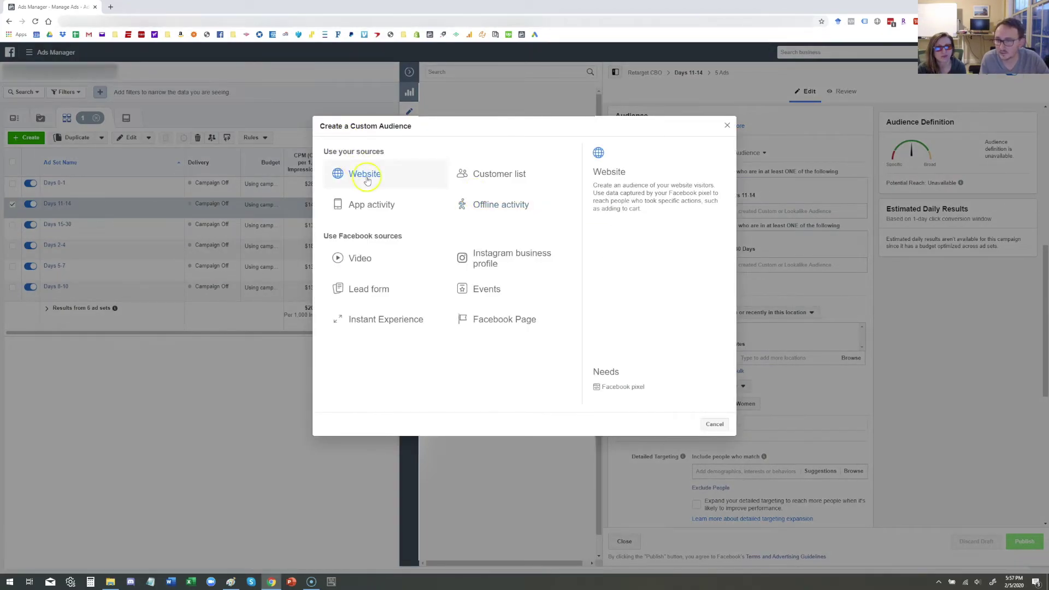
Base a Website audience on people who did AddToCart in the past 14 days.
click(362, 173)
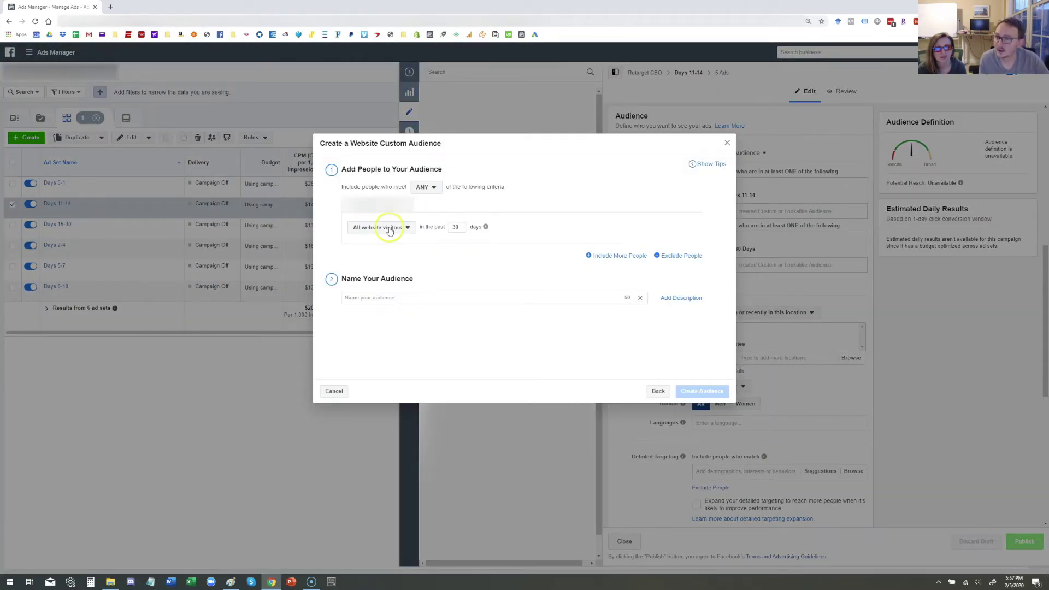
click(385, 229)
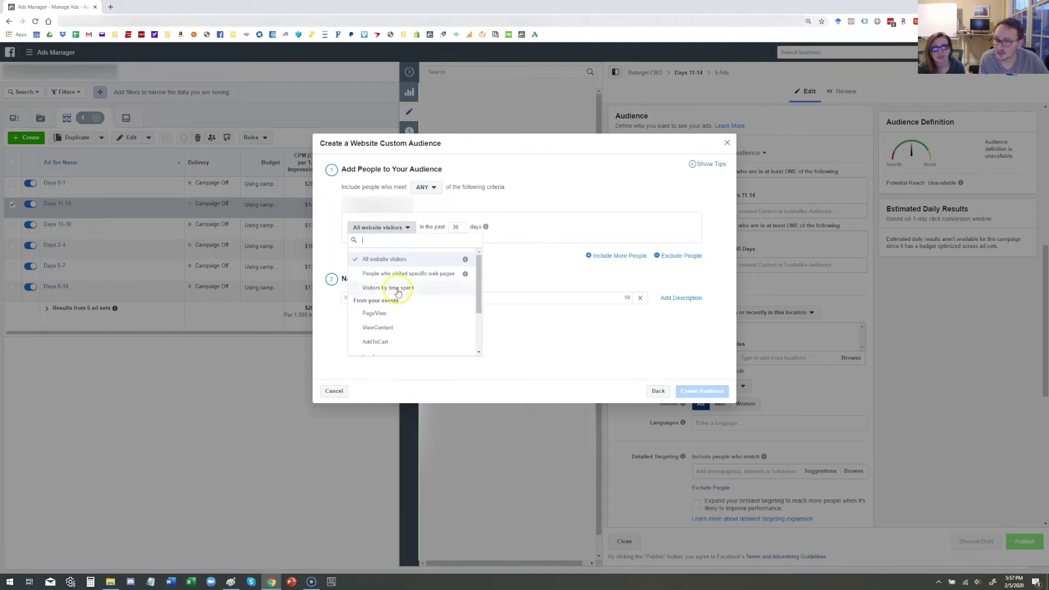
scroll(394, 306, down, 1)
click(391, 325)
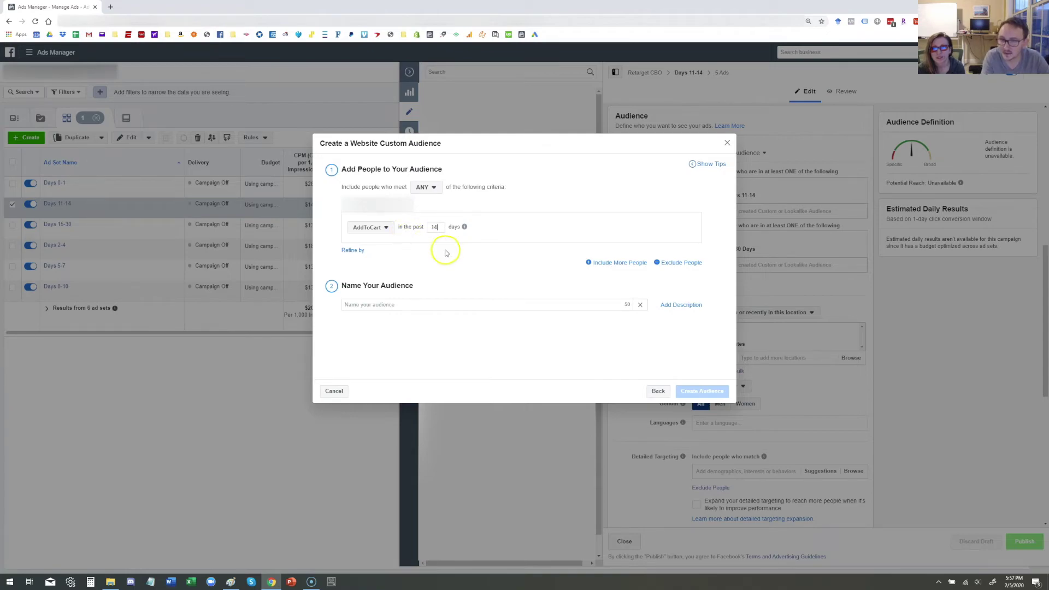
Add an exclusion for AddToCart in the past 11 days.
click(674, 263)
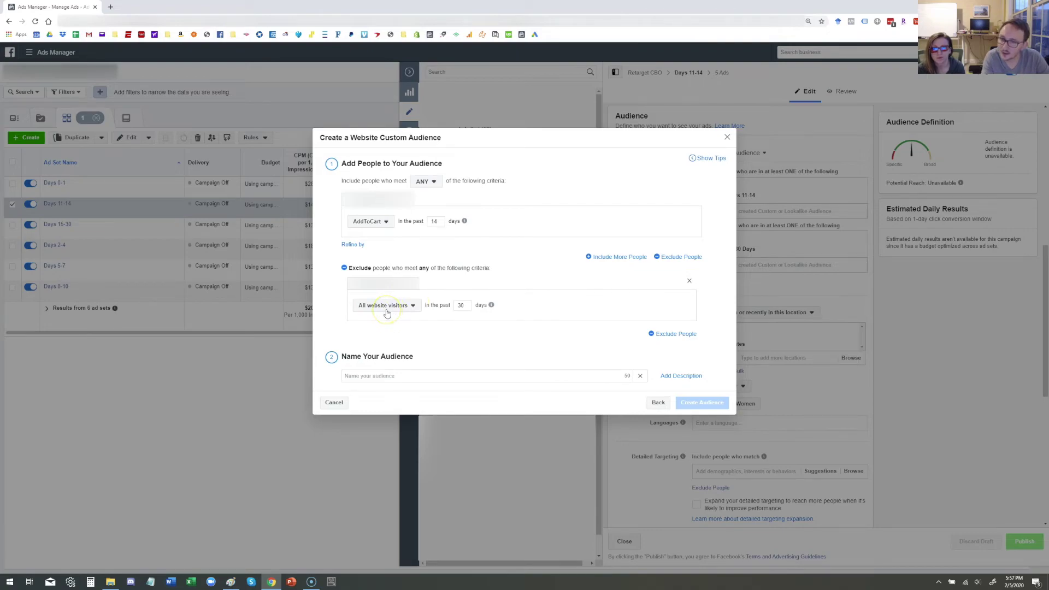
click(387, 313)
click(384, 423)
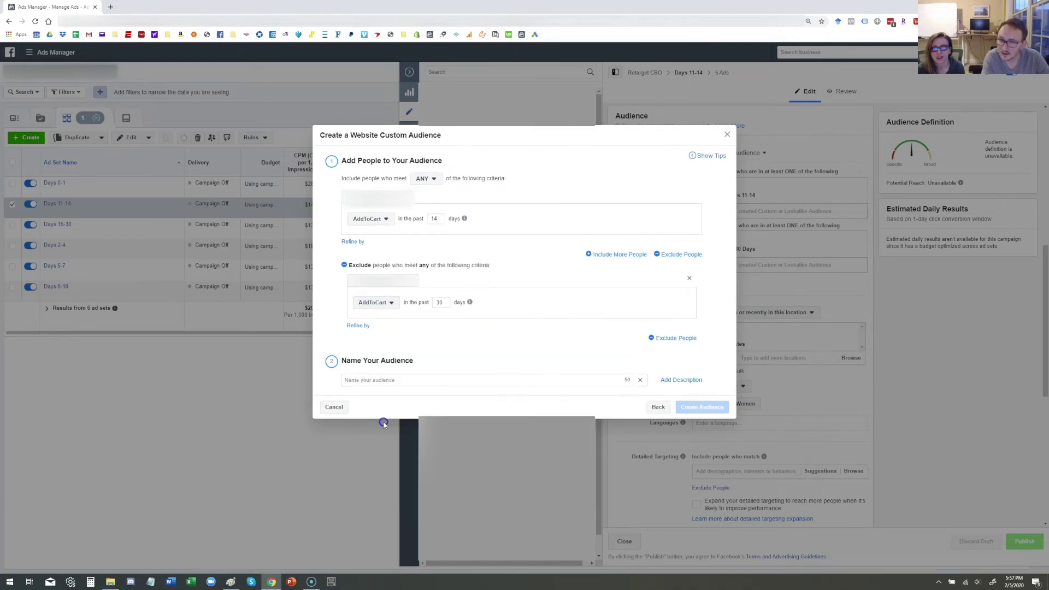
double_click(439, 303)
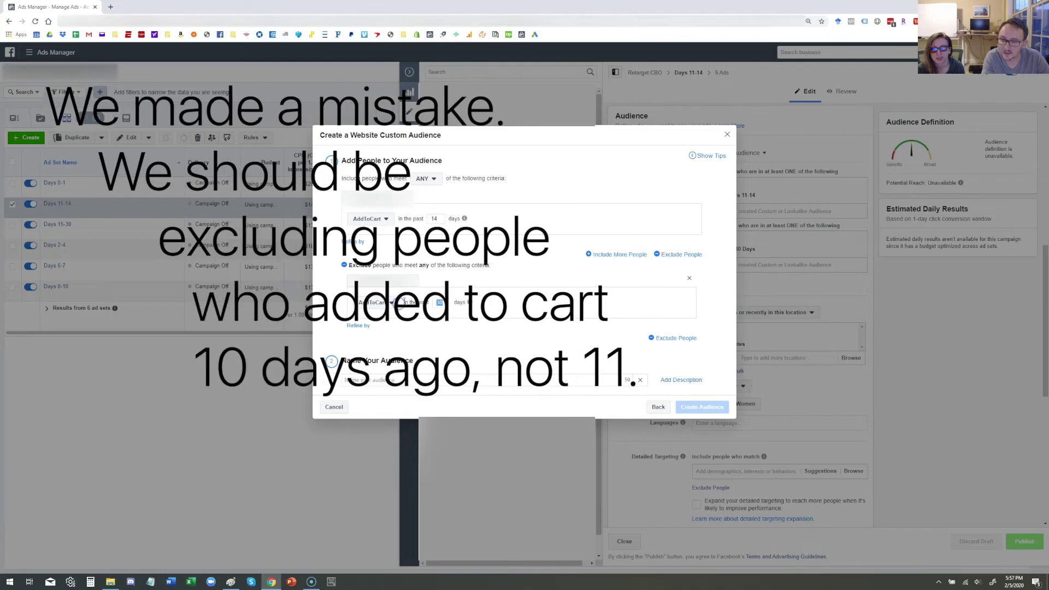
text(10)
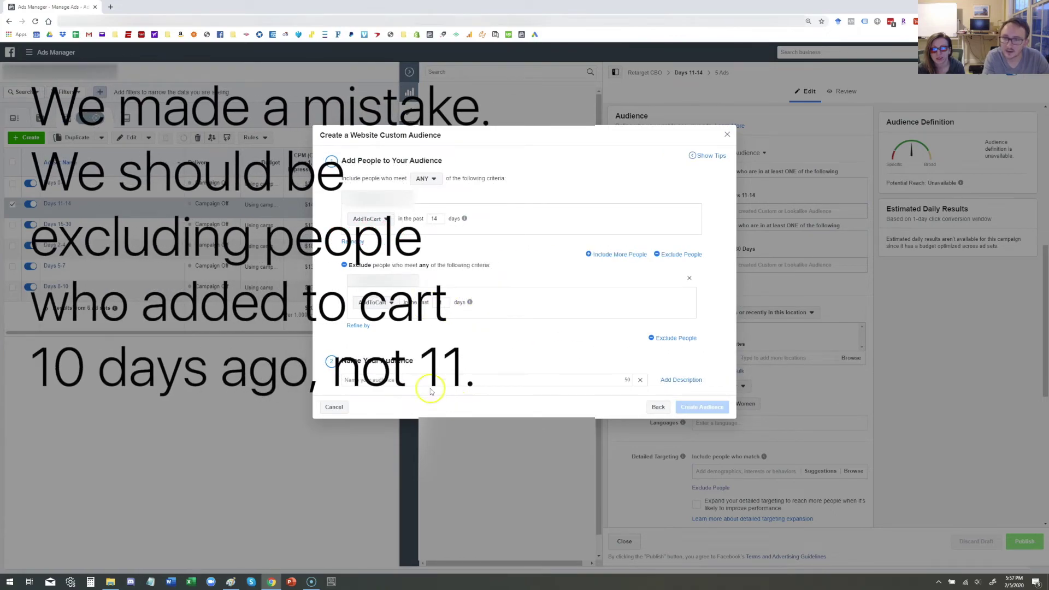
Start naming the audience 'ATC 11'.
click(424, 381)
text(ATC)
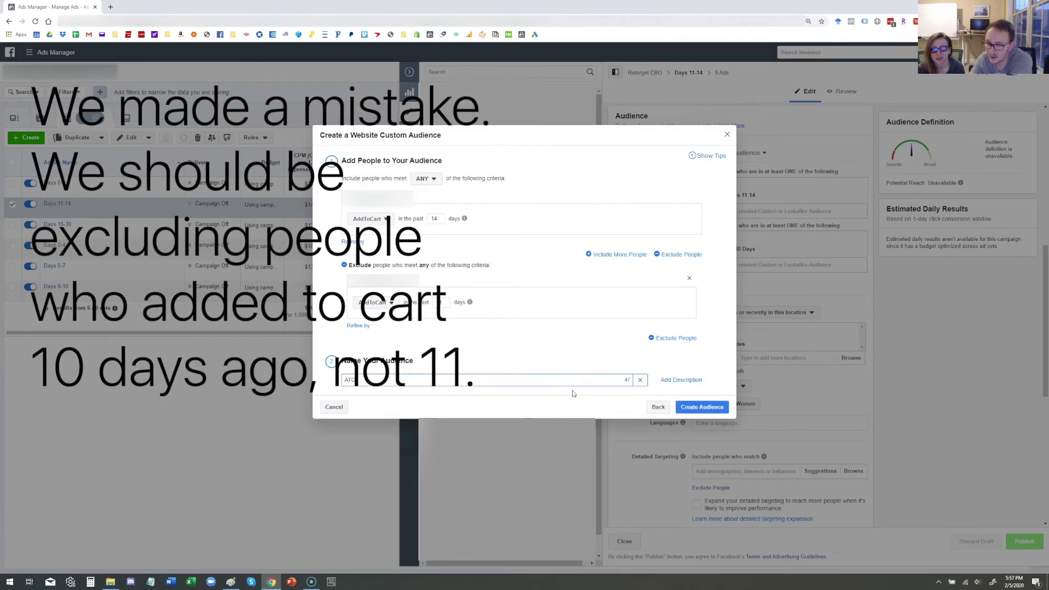
text( 11014)
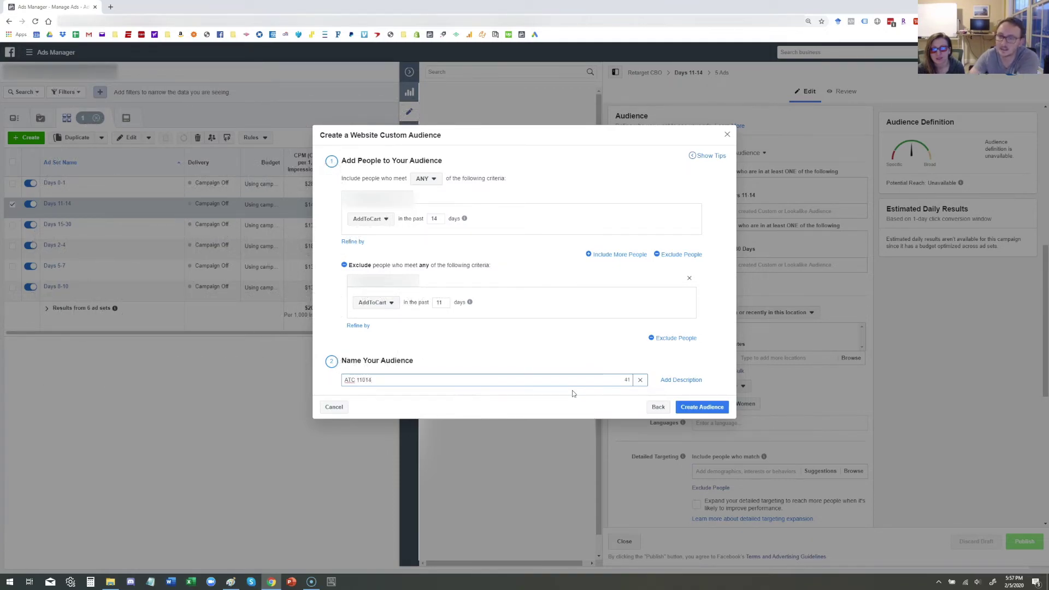
key(BackSpace)
key(BackSpace)
key(BackSpace)
Complete the name 'ATC 11-14', then cancel the audience and select the Purchase 180 Days exclusion.
text(-14)
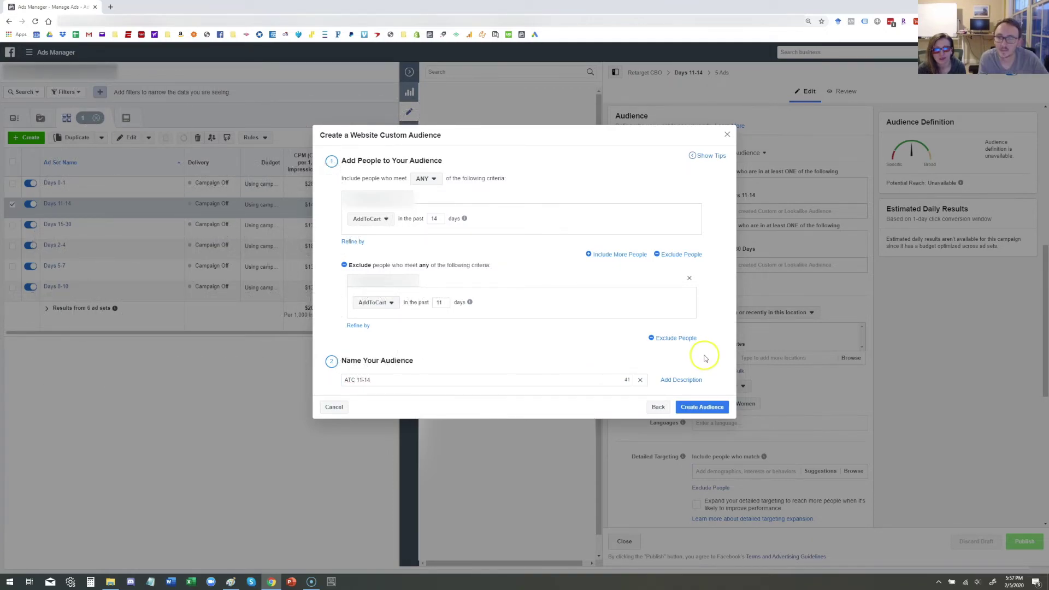
click(334, 407)
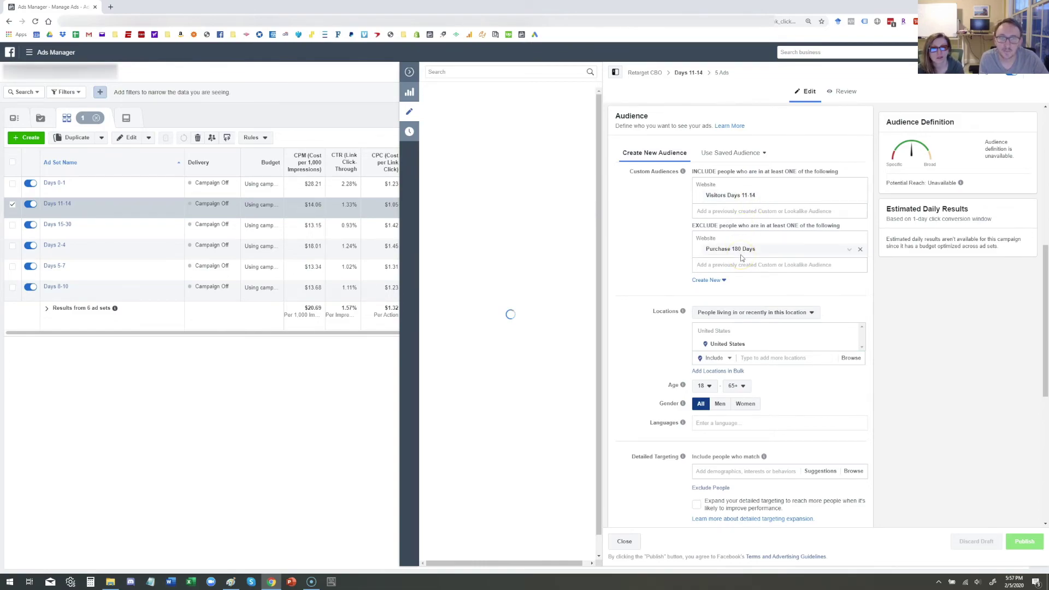
click(719, 249)
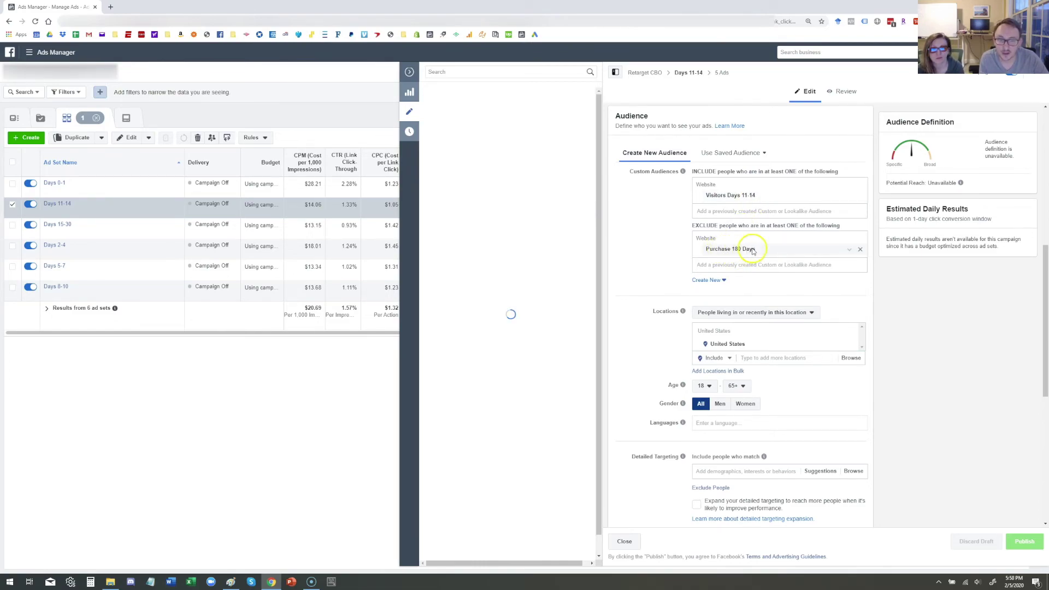